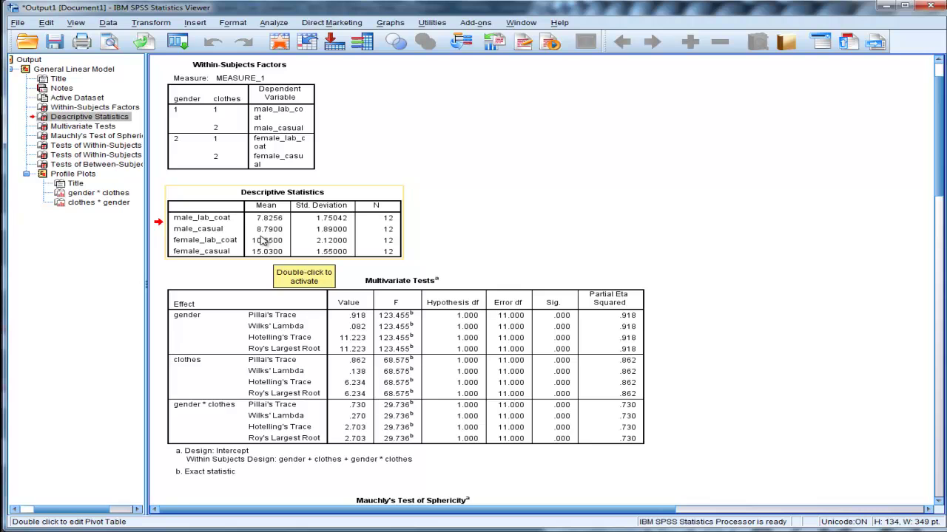
# Scroll through the Descriptive Statistics table of means for the four gender-by-clothing conditions
pyautogui.scroll(-3, 784, 287)
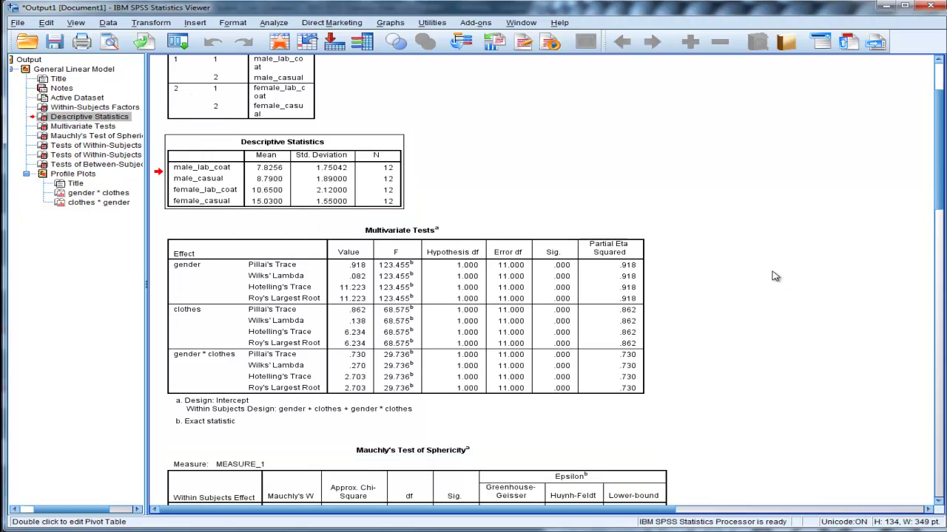
# Review the Multivariate Tests table, then select Mauchly's Test of Sphericity showing W = 1.000
pyautogui.click(433, 267)
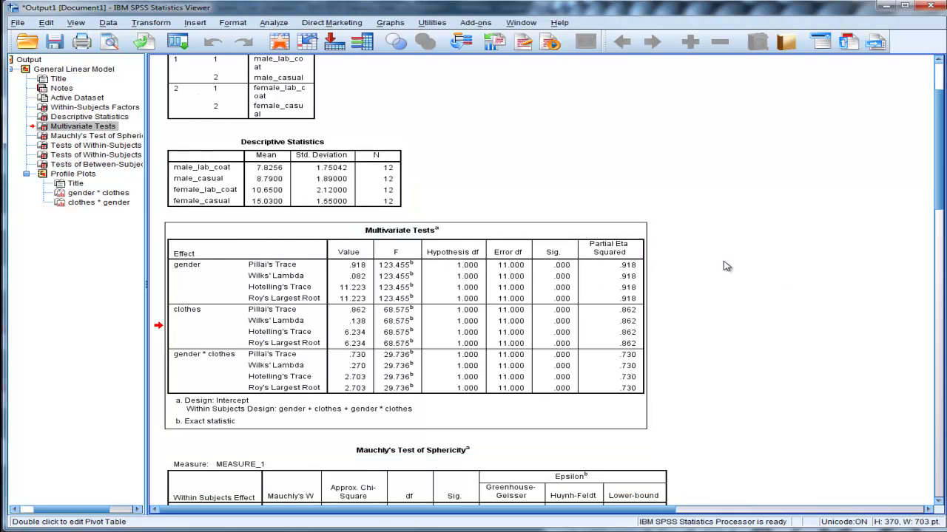
pyautogui.scroll(-6, 754, 253)
pyautogui.scroll(-3, 753, 252)
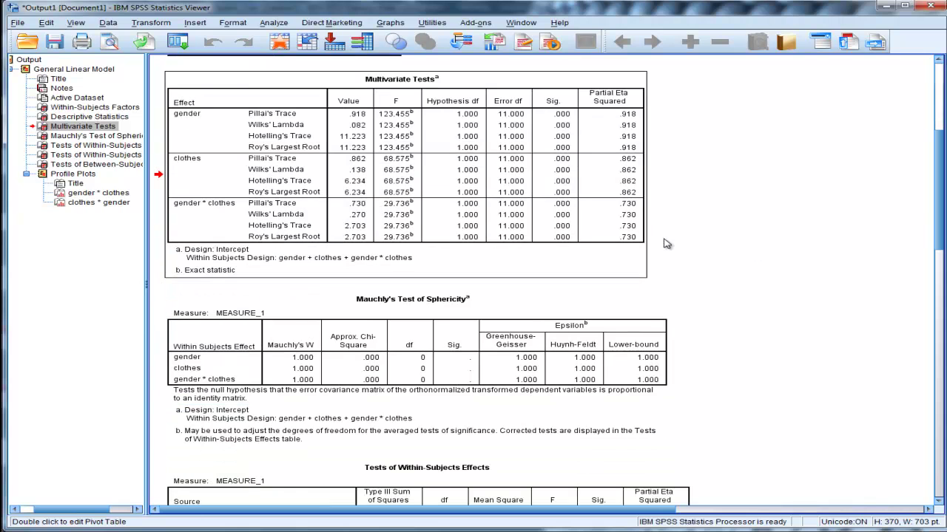
pyautogui.scroll(-6, 662, 241)
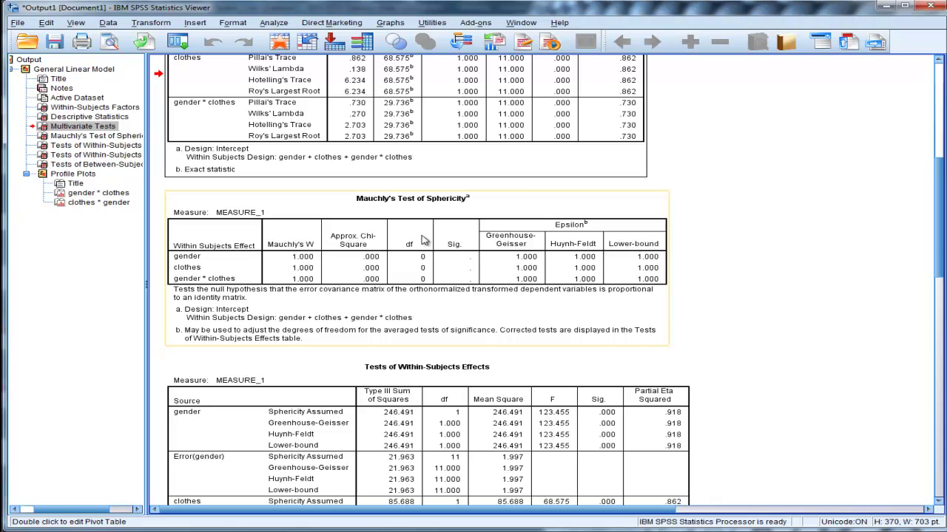
pyautogui.click(424, 240)
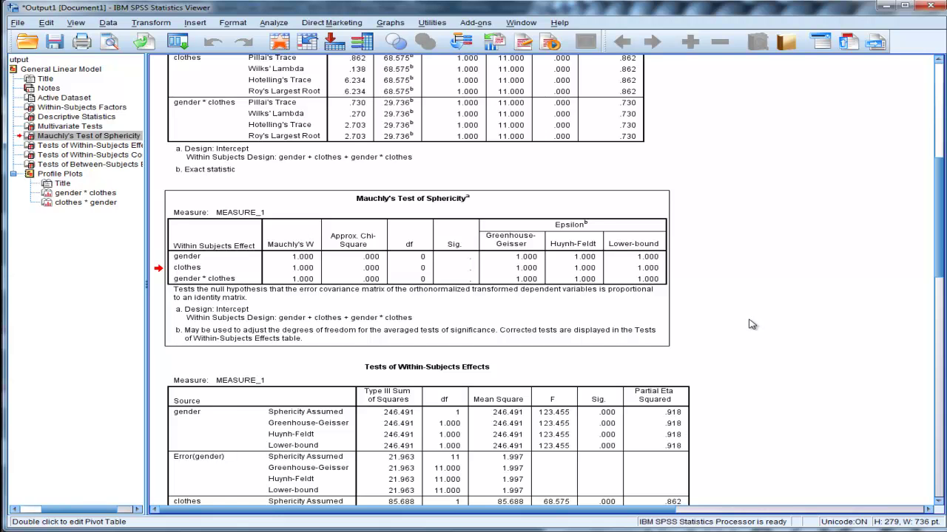
# Select the Tests of Within-Subjects Effects table showing gender*clothes F = 29.736, Sig. .000
pyautogui.scroll(-1, 751, 324)
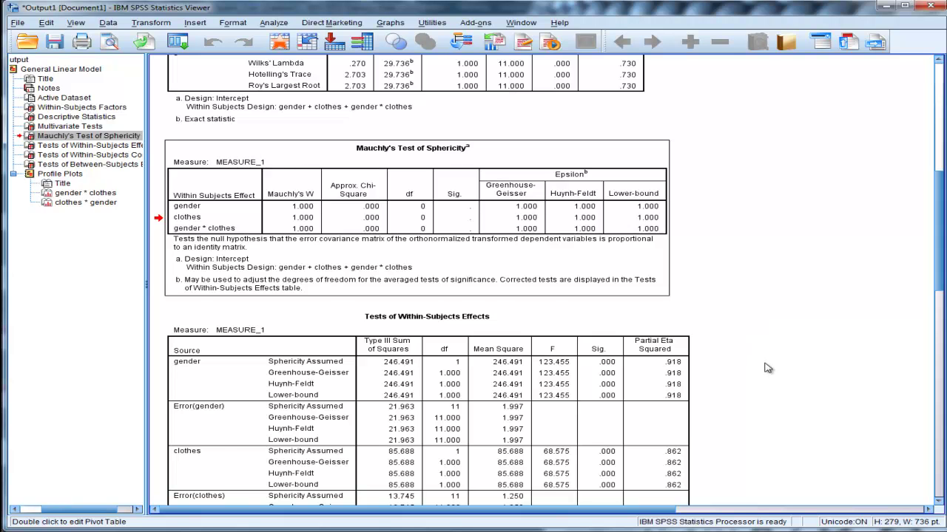
pyautogui.scroll(-3, 767, 367)
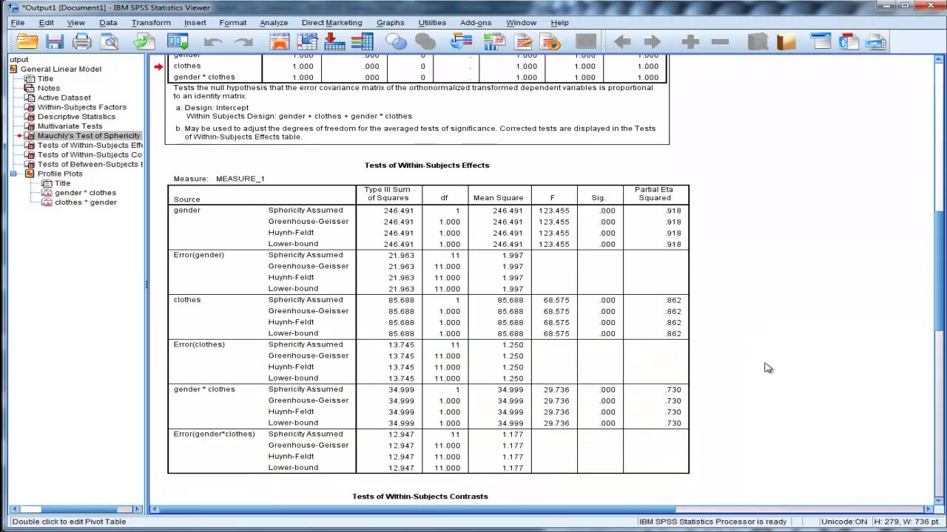
pyautogui.click(620, 355)
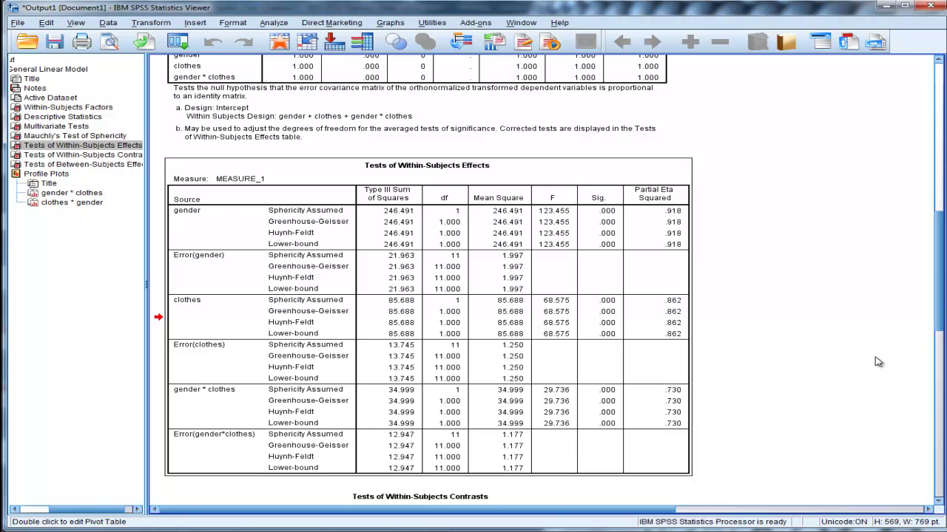
pyautogui.scroll(-2, 838, 355)
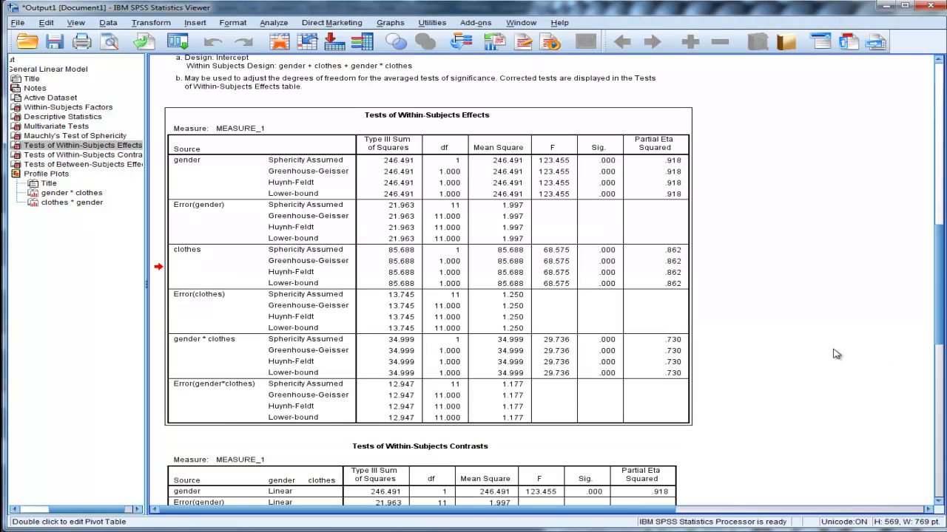
pyautogui.click(488, 240)
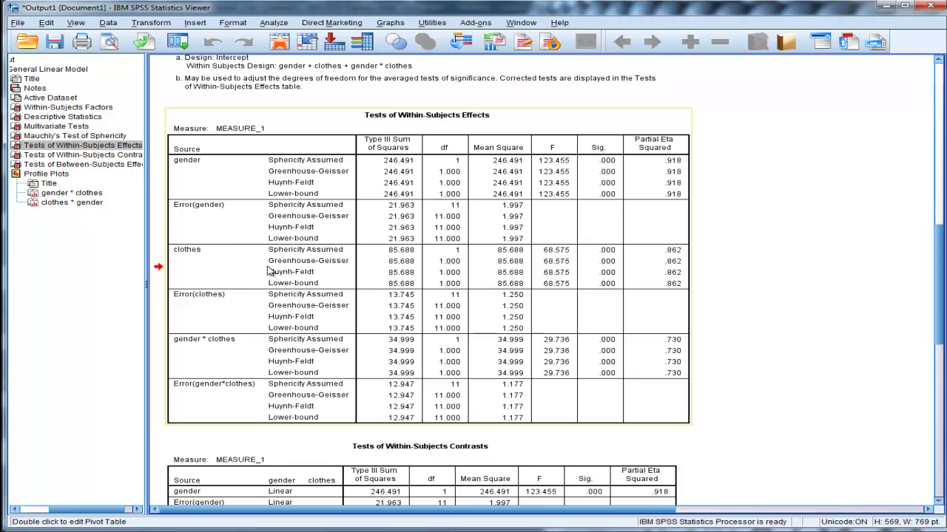
pyautogui.scroll(1, 679, 229)
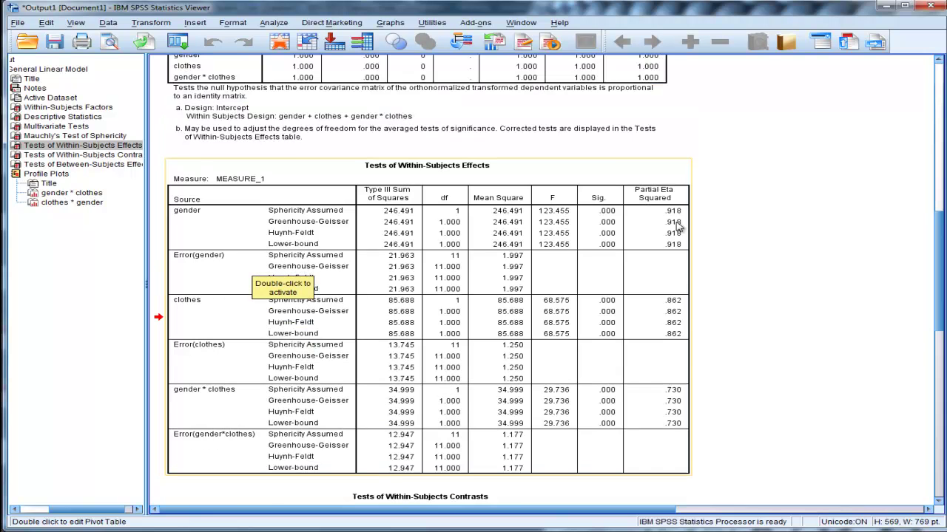
pyautogui.scroll(10, 678, 229)
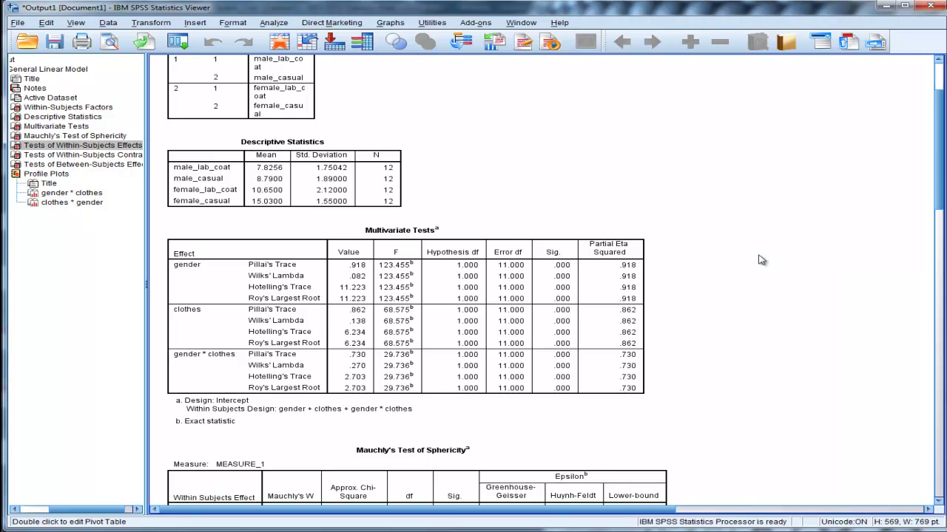
pyautogui.scroll(-5, 551, 228)
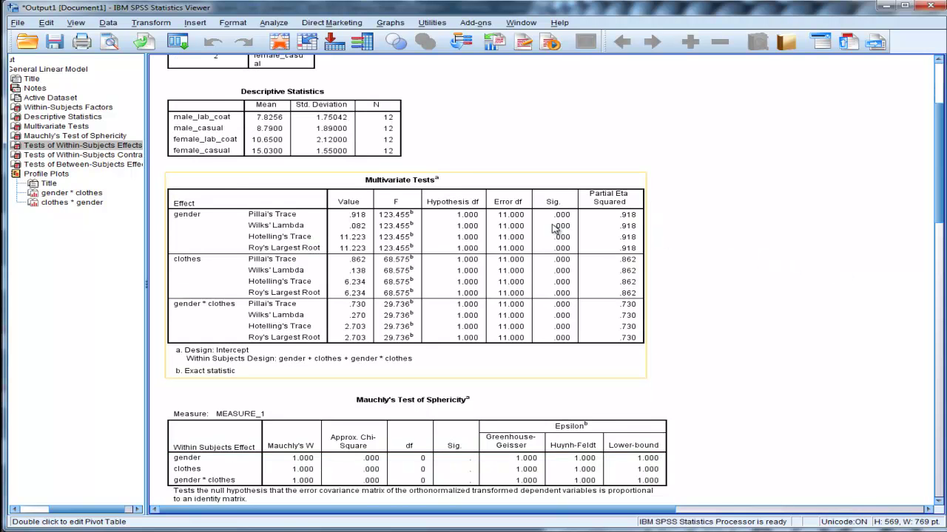
pyautogui.scroll(-5, 551, 228)
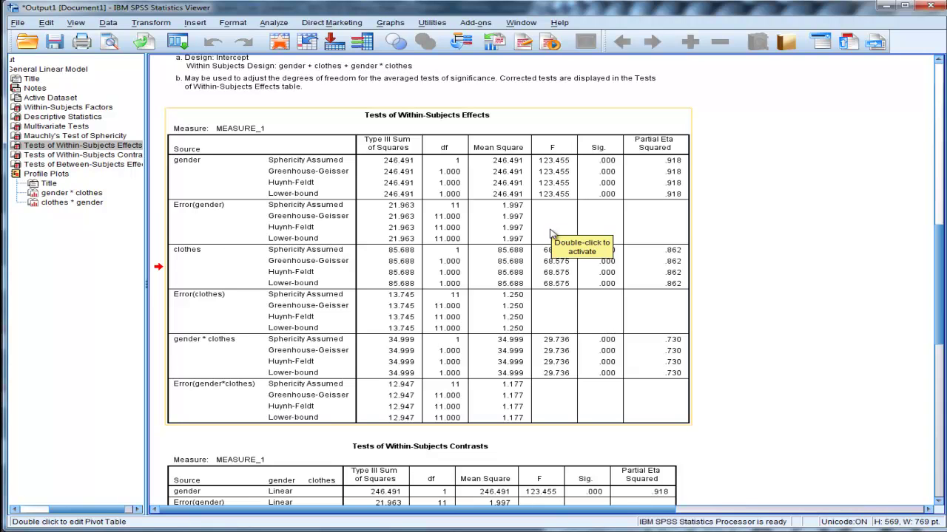
pyautogui.click(744, 301)
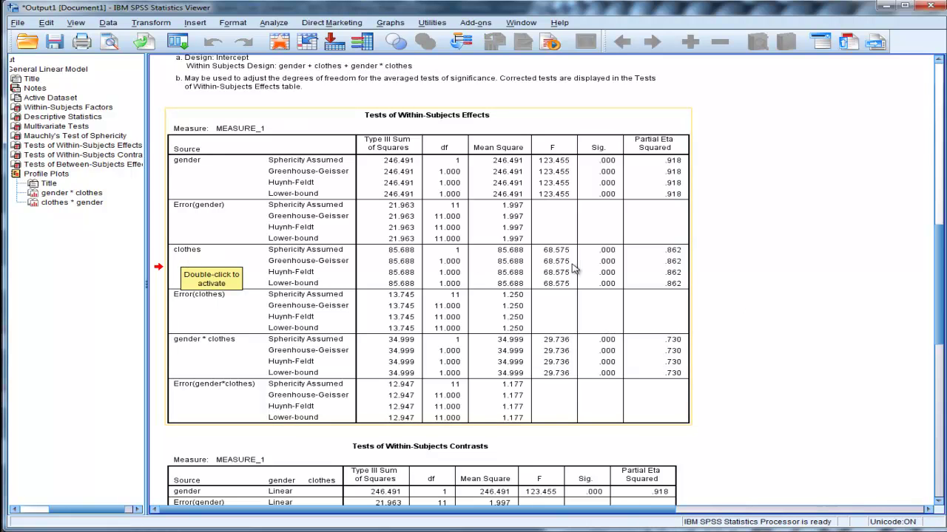
pyautogui.click(610, 266)
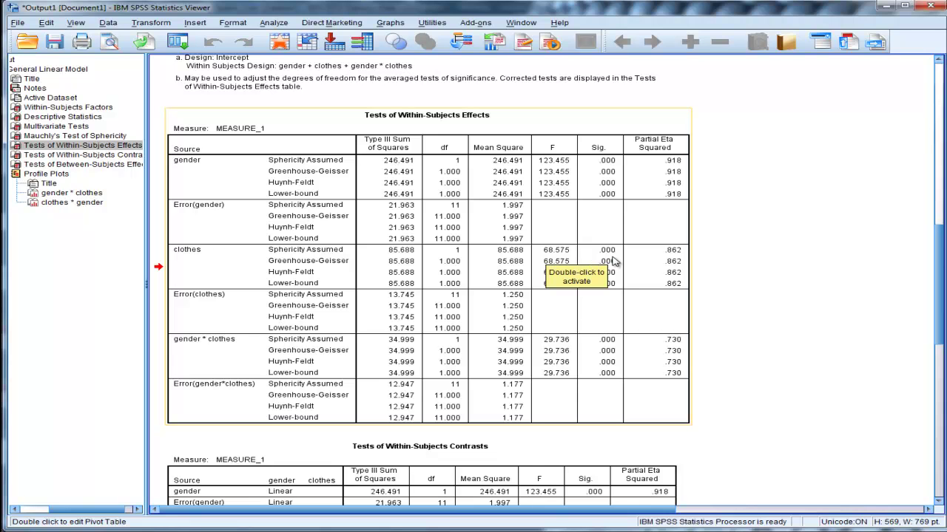
pyautogui.click(747, 271)
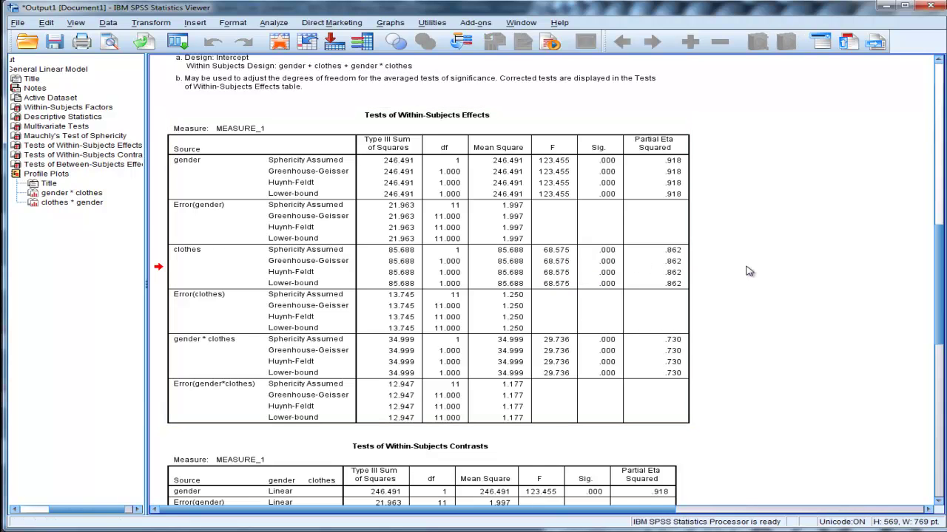
pyautogui.scroll(-2, 747, 272)
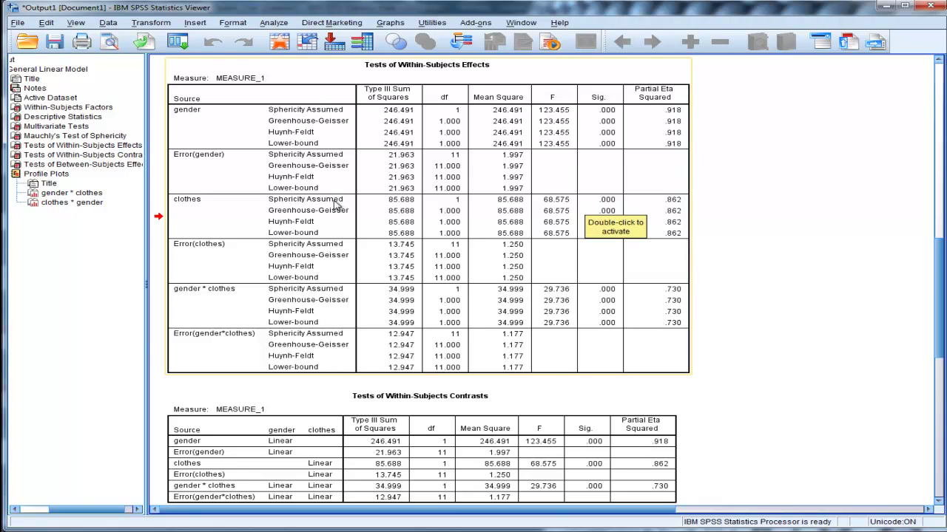
pyautogui.scroll(-2, 344, 270)
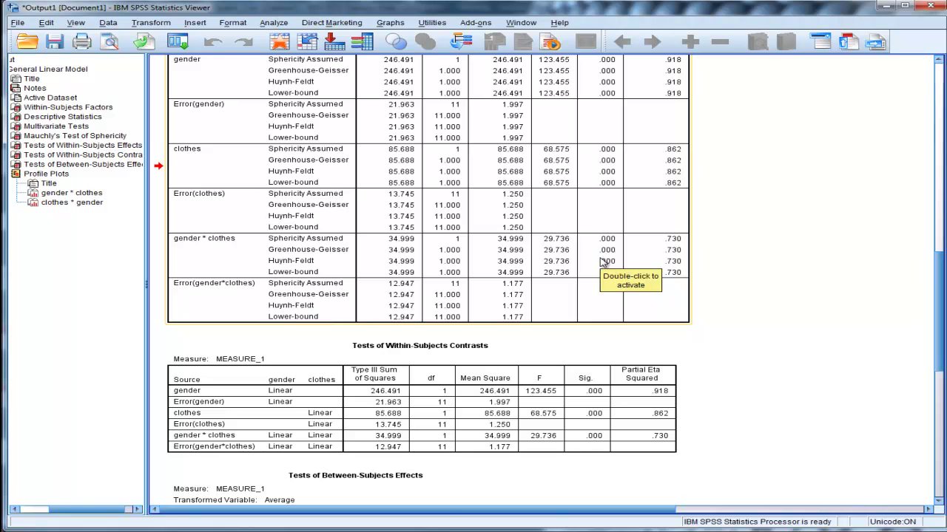
# Repeatedly select and deselect the Tests of Within-Subjects Effects table to inspect it
pyautogui.scroll(2, 728, 290)
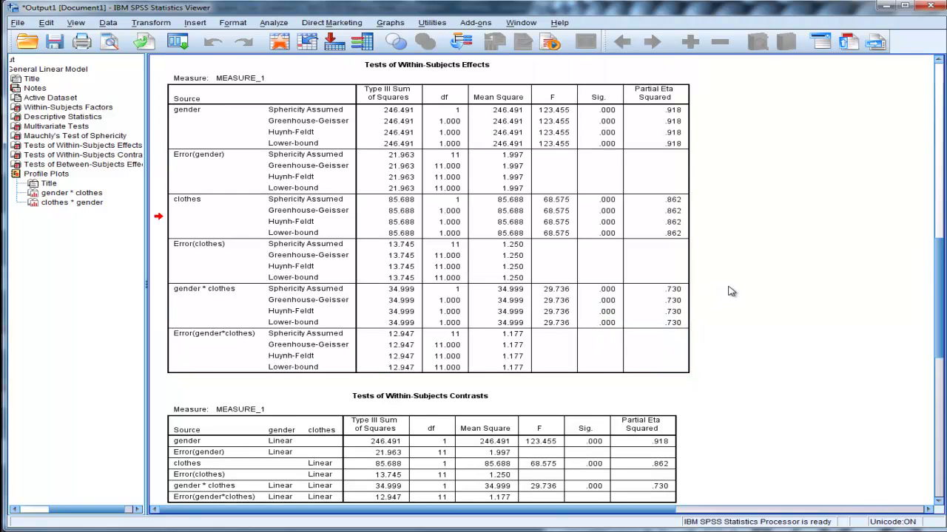
pyautogui.click(678, 281)
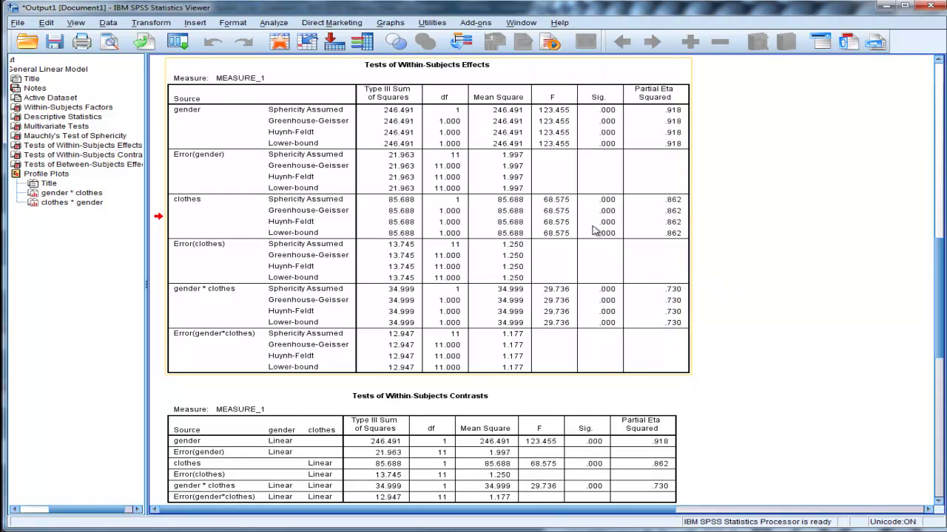
pyautogui.click(738, 285)
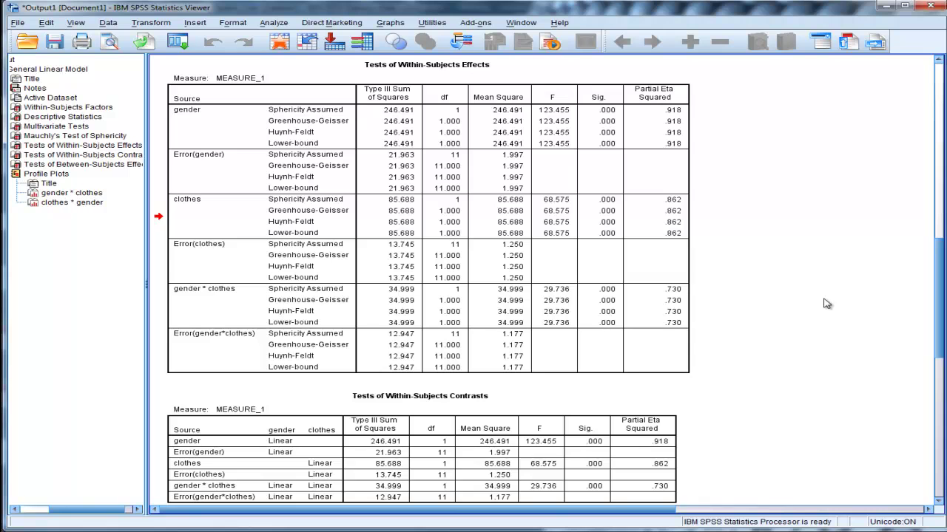
pyautogui.click(675, 315)
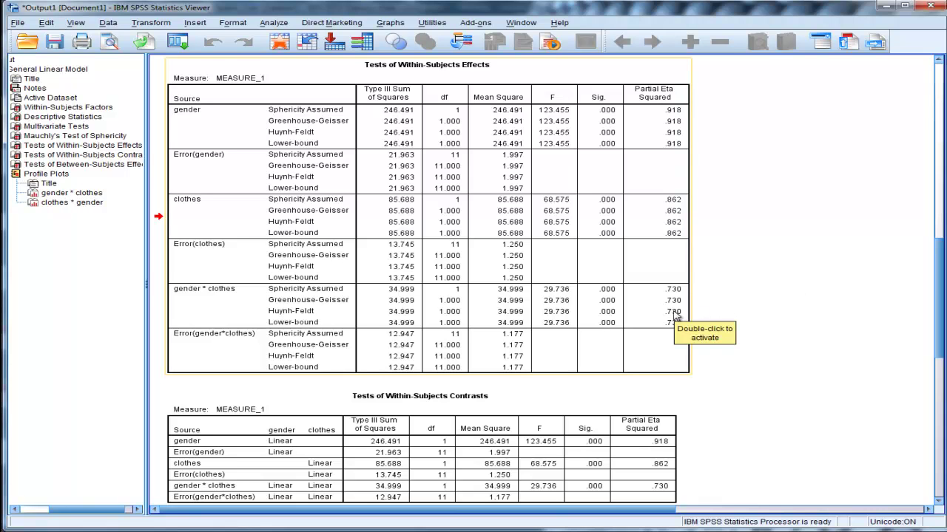
pyautogui.click(743, 314)
pyautogui.click(632, 244)
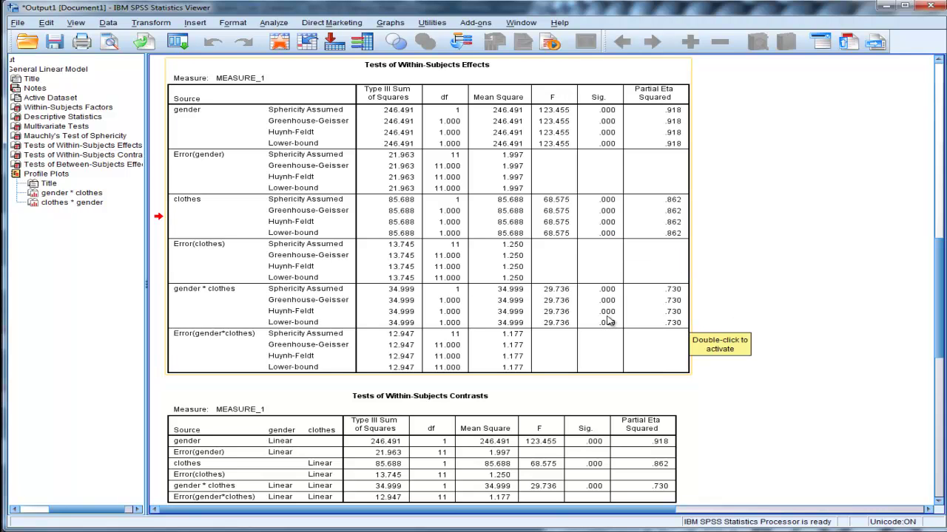
pyautogui.click(795, 315)
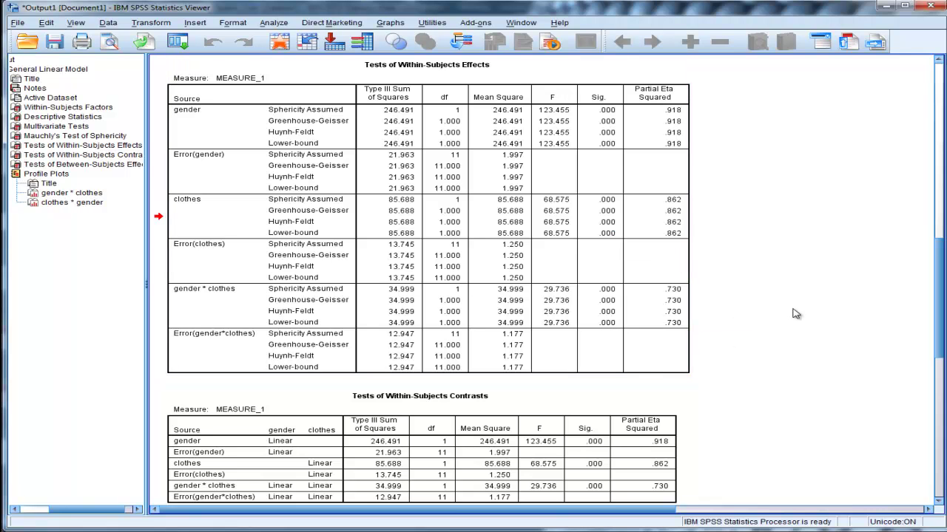
pyautogui.click(562, 311)
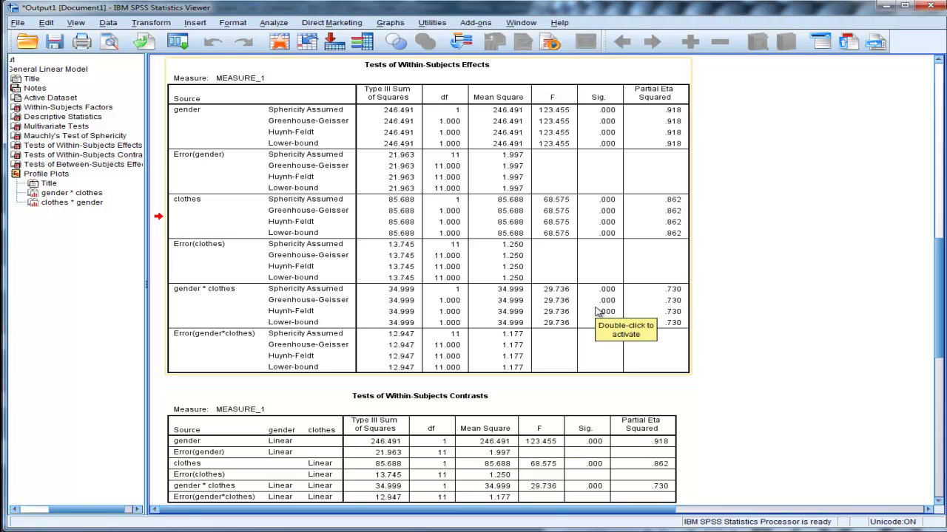
pyautogui.click(739, 334)
pyautogui.click(689, 313)
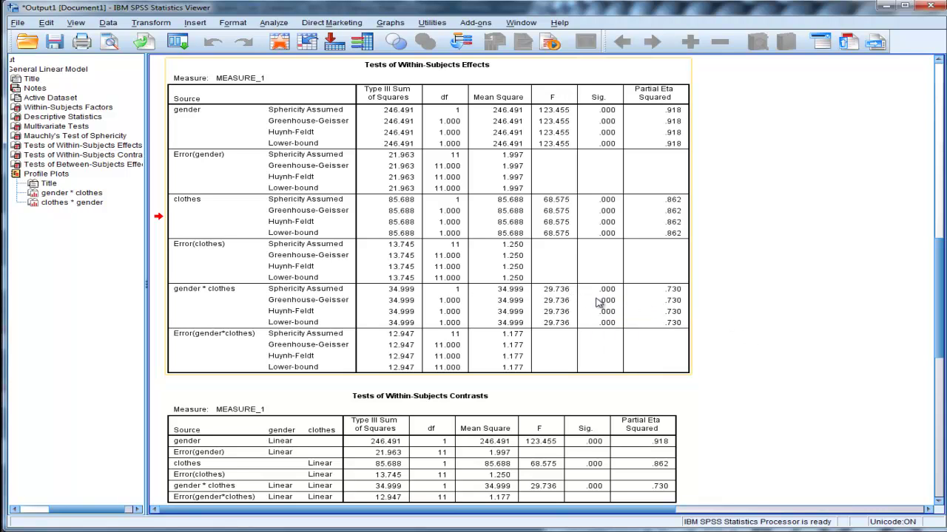
pyautogui.click(799, 306)
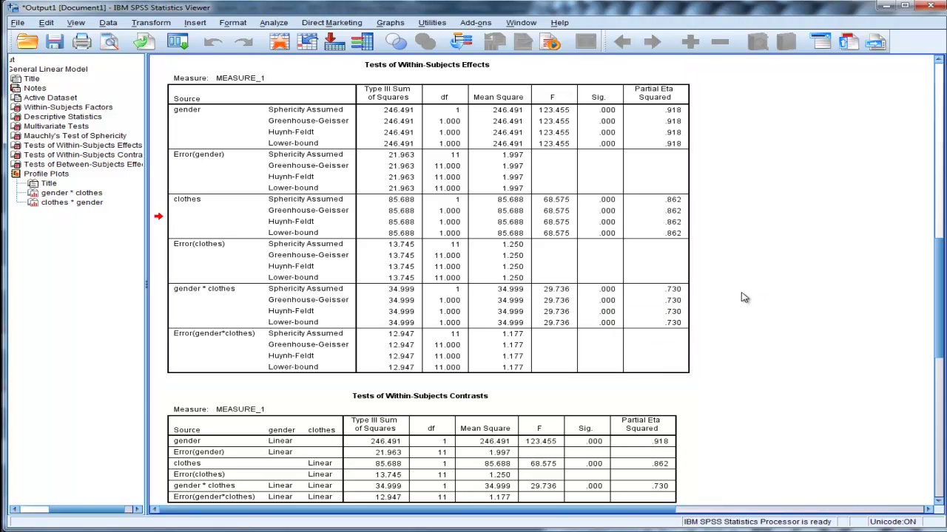
# Scroll down to the gender × clothes estimated marginal means profile plot
pyautogui.scroll(-4, 736, 312)
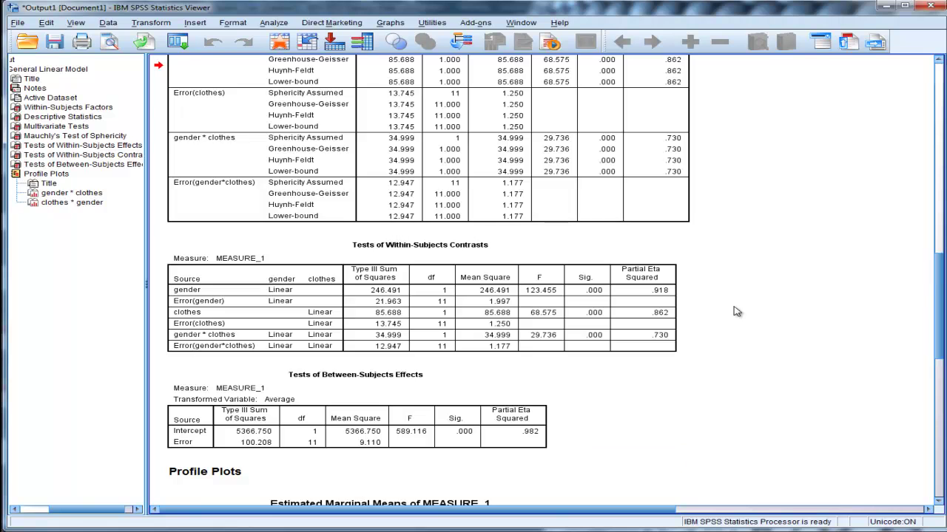
pyautogui.scroll(-10, 736, 312)
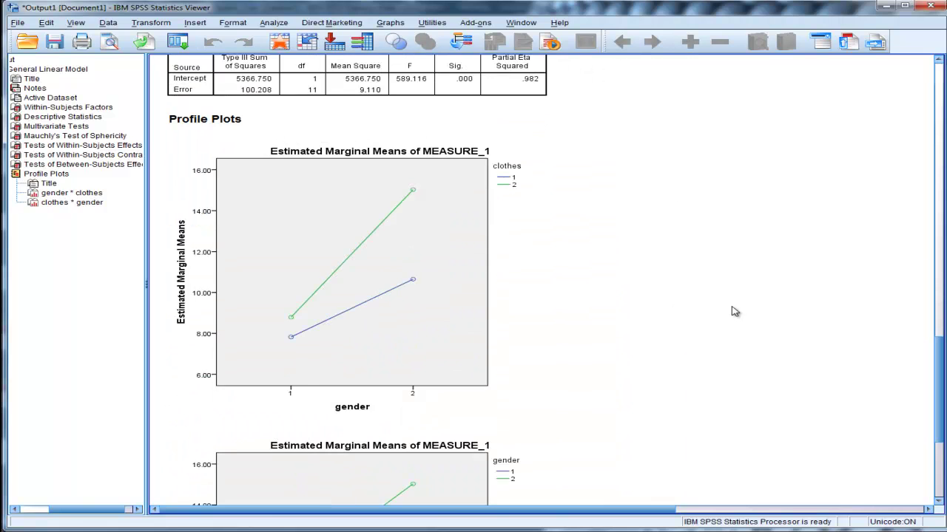
pyautogui.scroll(-4, 666, 296)
pyautogui.scroll(-2, 665, 296)
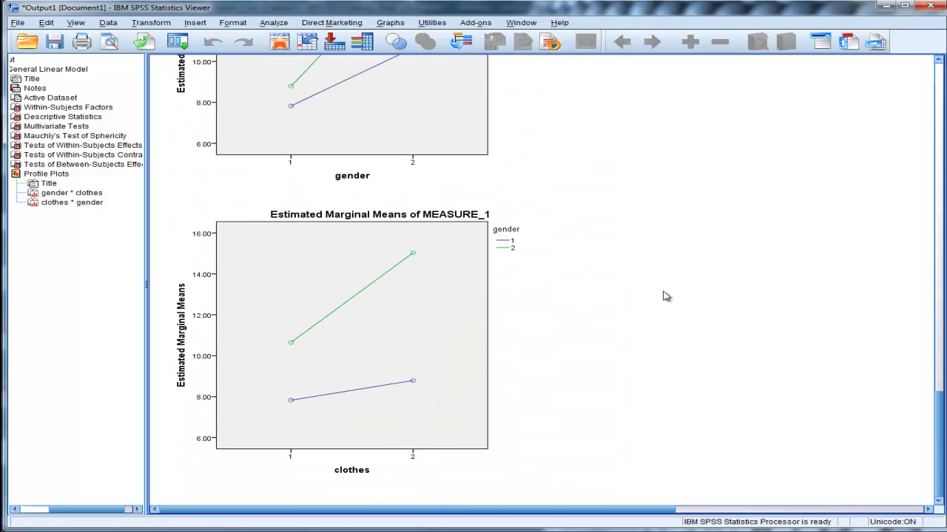
pyautogui.scroll(5, 666, 297)
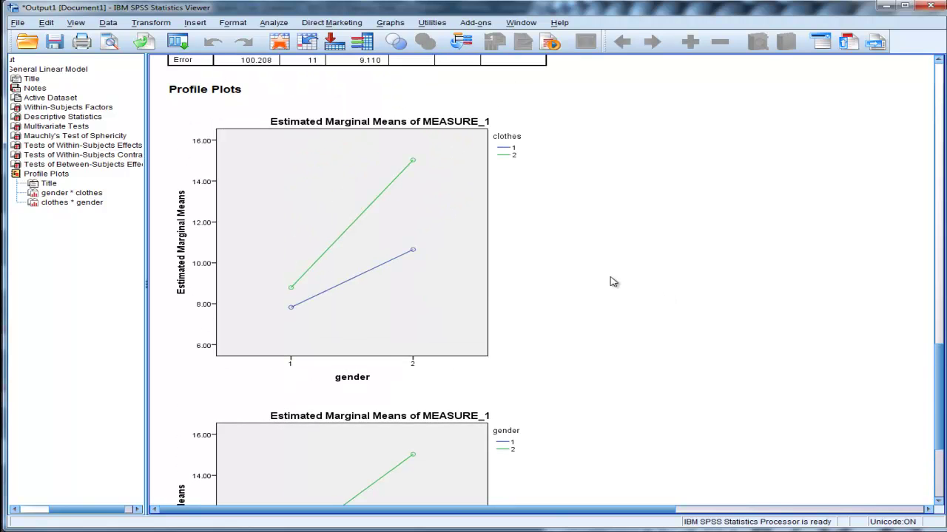
# Give the profile plot area a white fill in the Chart Editor
pyautogui.doubleClick(397, 234)
pyautogui.doubleClick(403, 215)
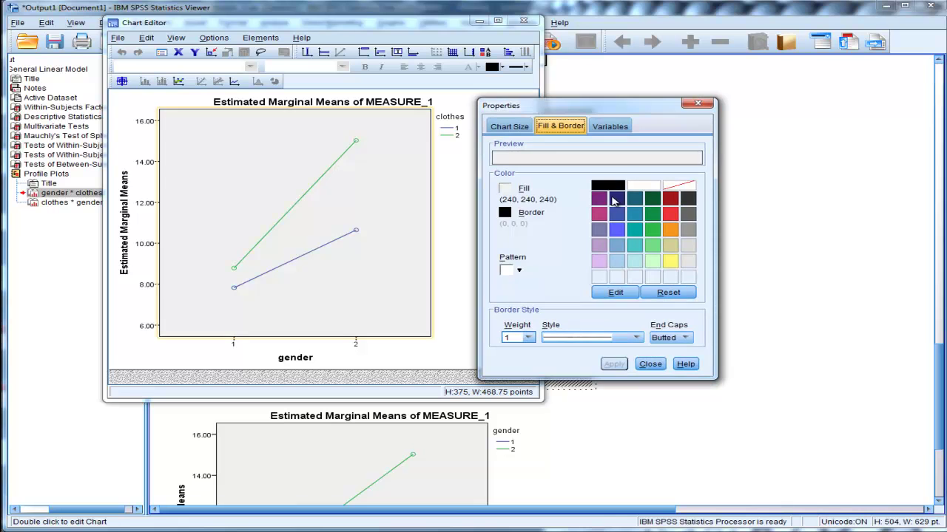
pyautogui.click(640, 185)
pyautogui.click(614, 364)
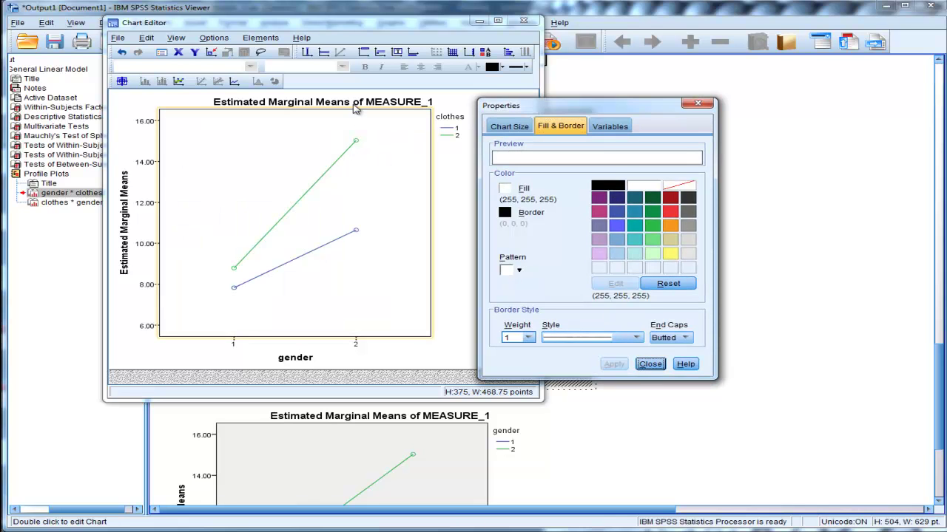
# Delete the chart title and close the Chart Editor
pyautogui.click(351, 103)
pyautogui.press('Delete')
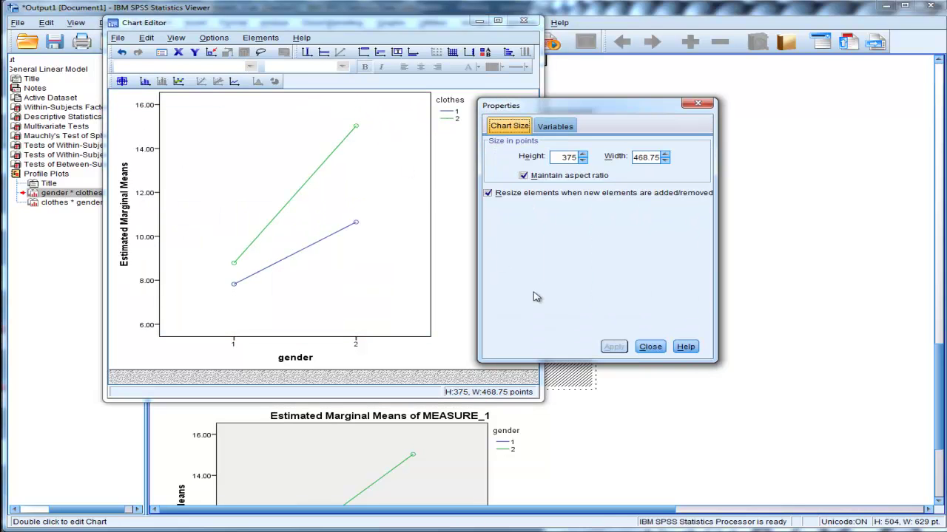
pyautogui.click(650, 346)
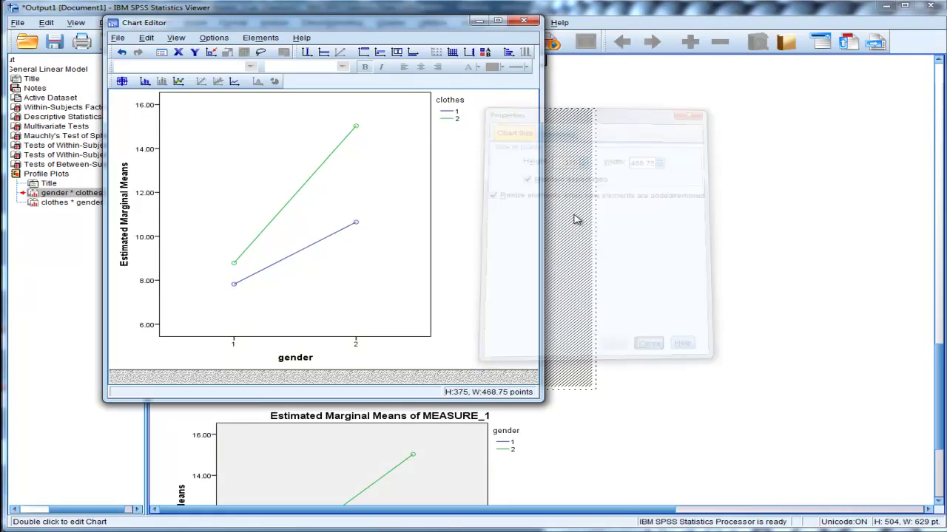
pyautogui.click(523, 22)
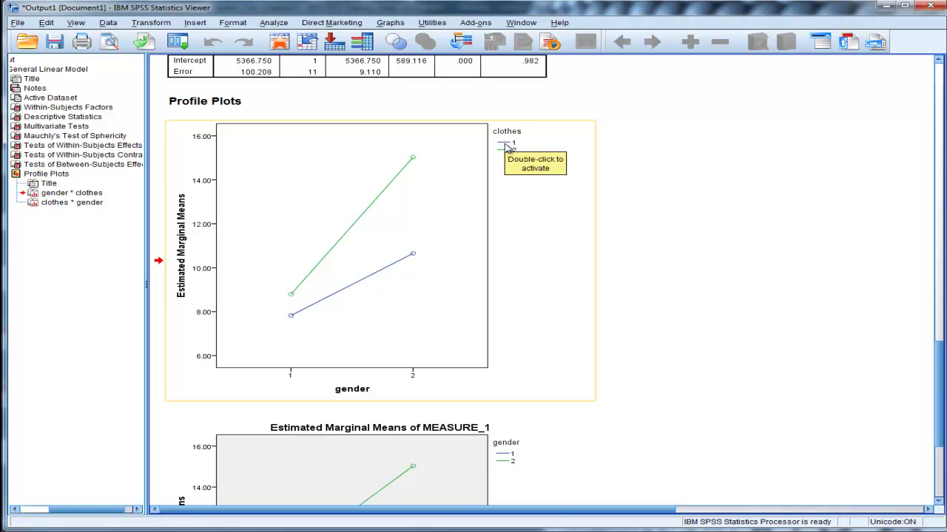
# Change the clothes 1 line to a dashed style so it differs from clothes 2
pyautogui.click(392, 272)
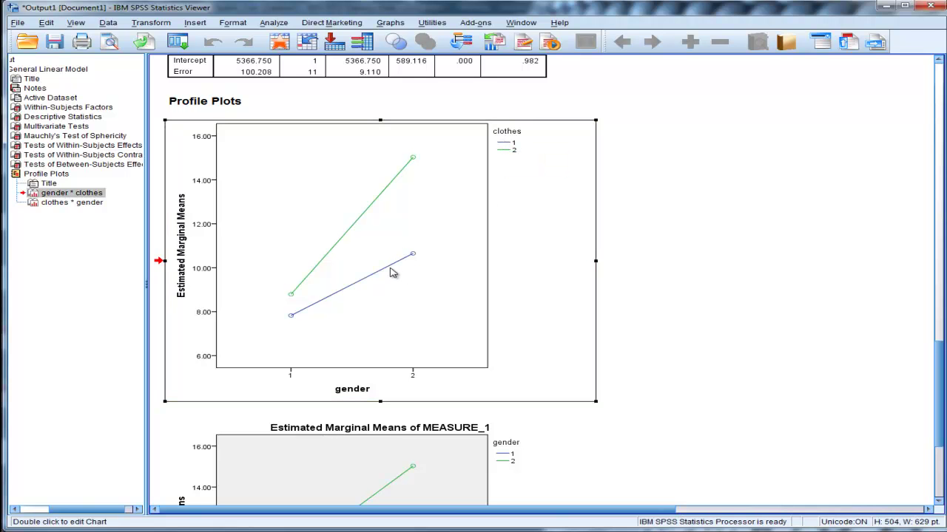
pyautogui.doubleClick(392, 273)
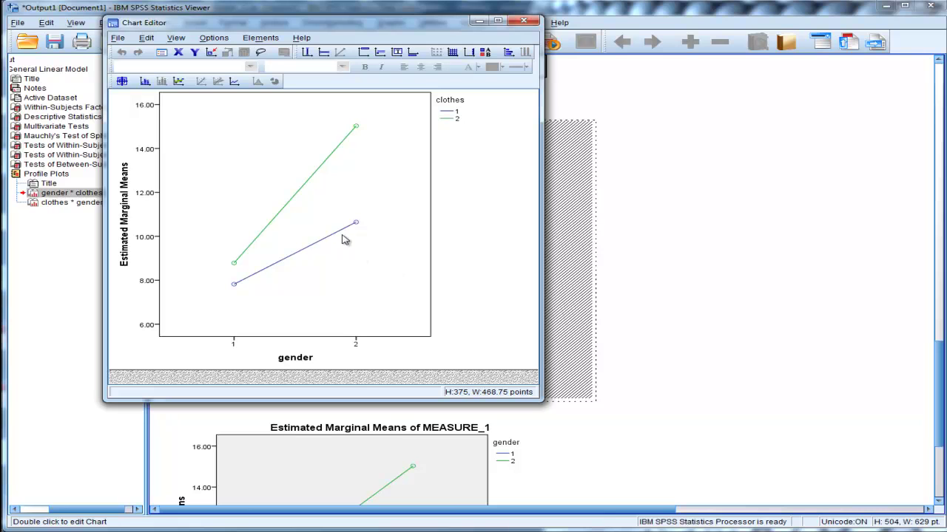
pyautogui.click(324, 245)
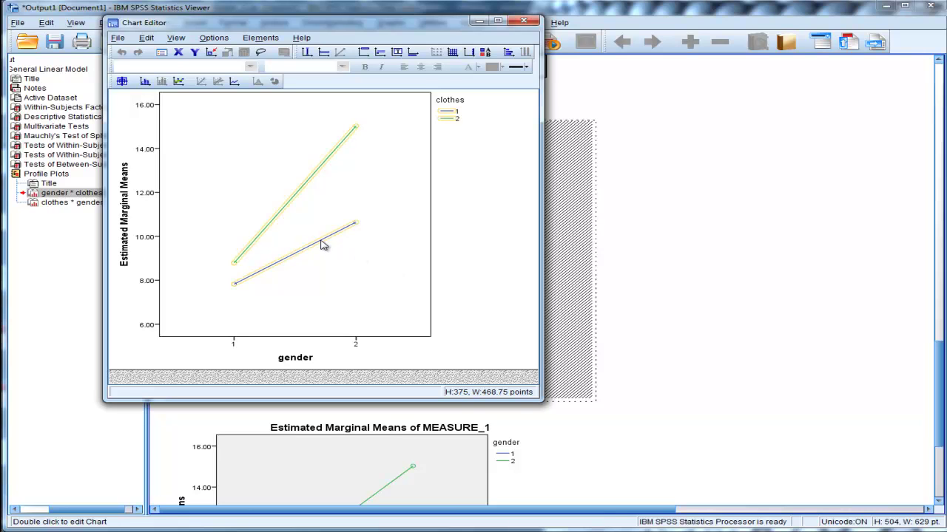
pyautogui.click(323, 245)
pyautogui.doubleClick(324, 246)
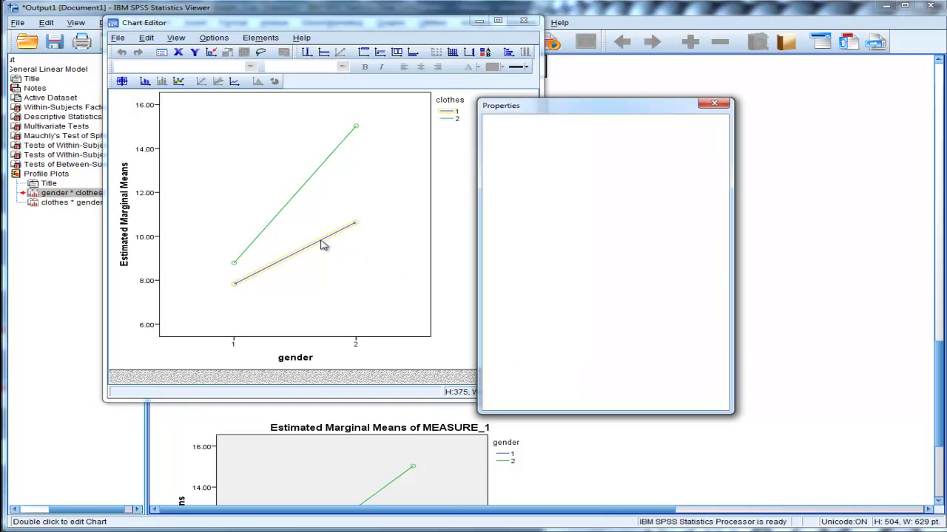
pyautogui.click(618, 221)
pyautogui.click(623, 240)
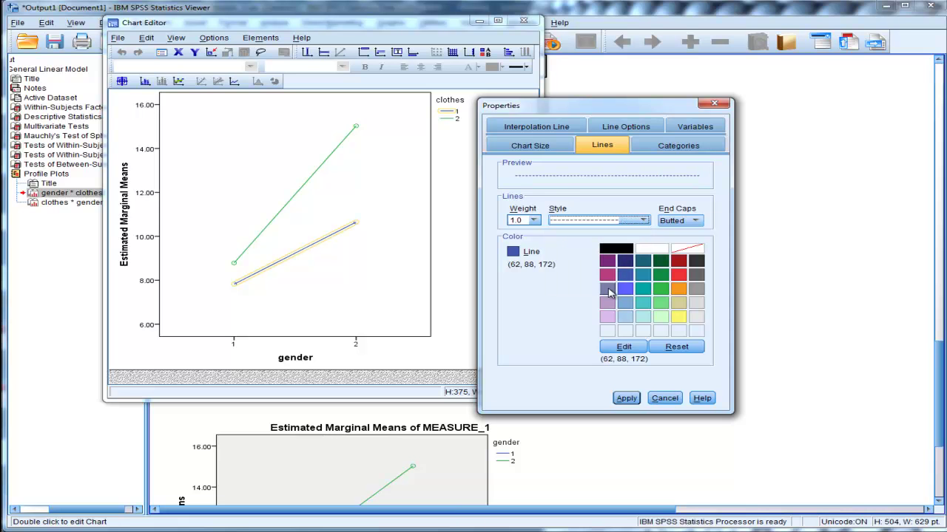
pyautogui.click(630, 398)
pyautogui.click(666, 399)
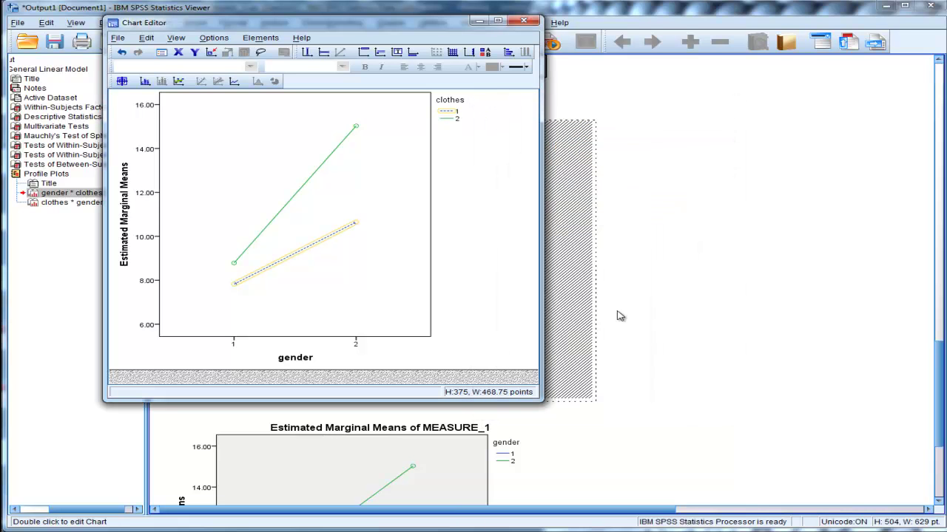
pyautogui.click(524, 22)
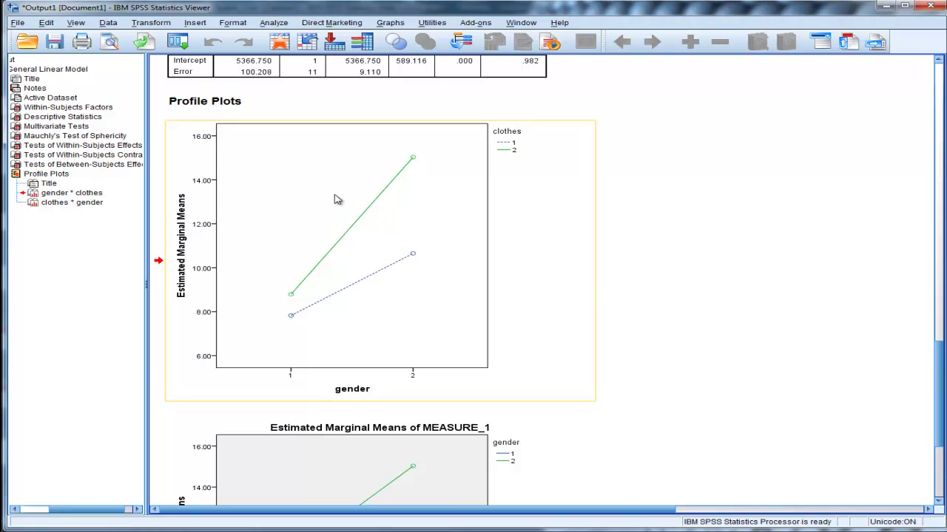
pyautogui.click(726, 242)
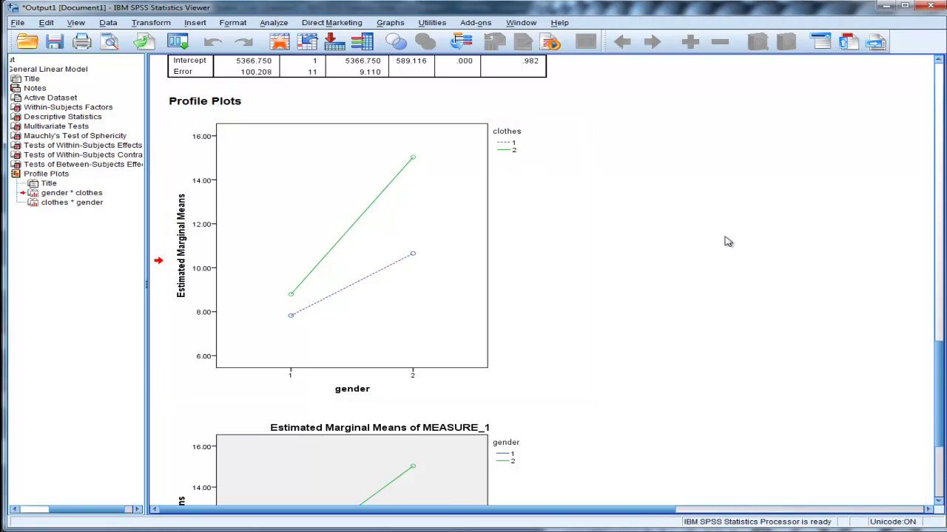
pyautogui.click(337, 272)
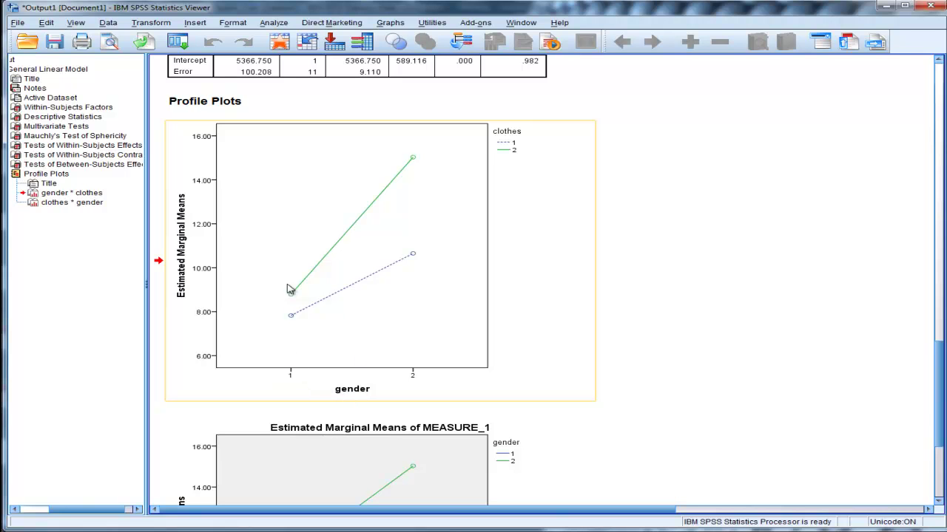
pyautogui.scroll(15, 629, 270)
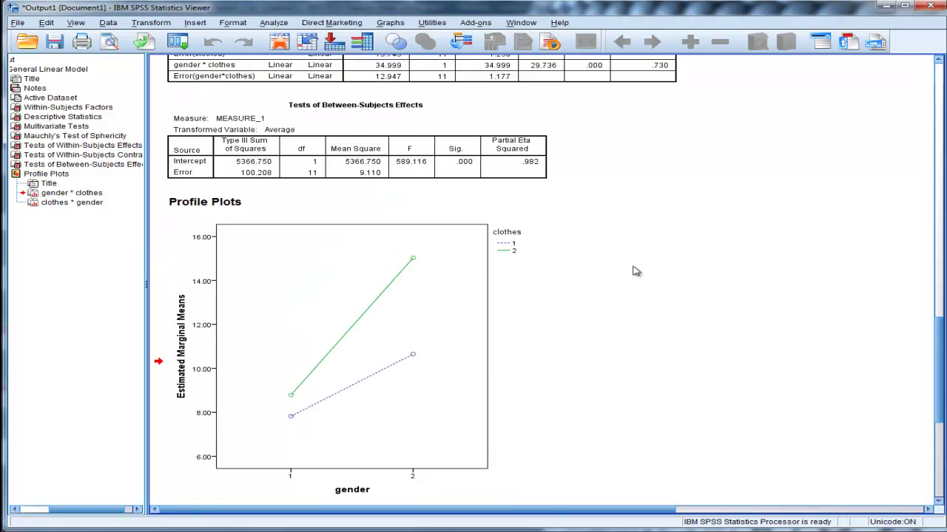
pyautogui.scroll(10, 635, 270)
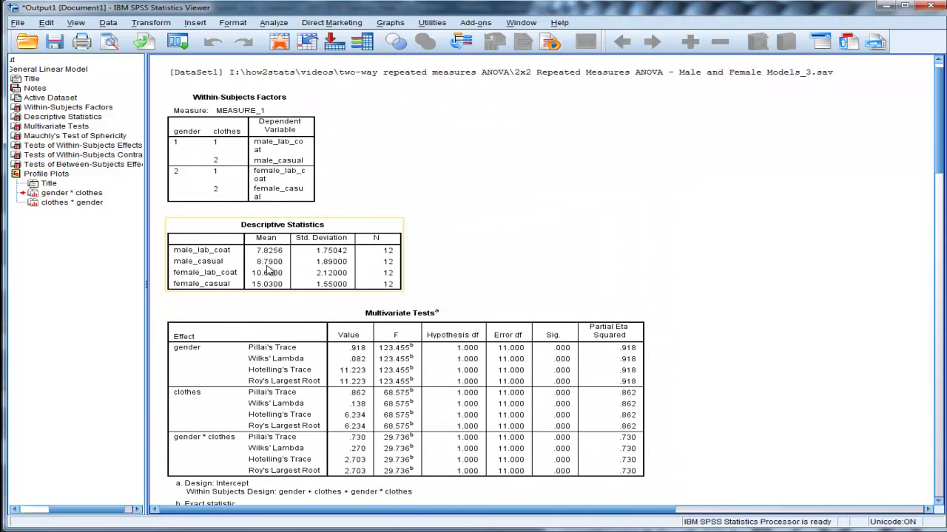
pyautogui.scroll(-12, 268, 271)
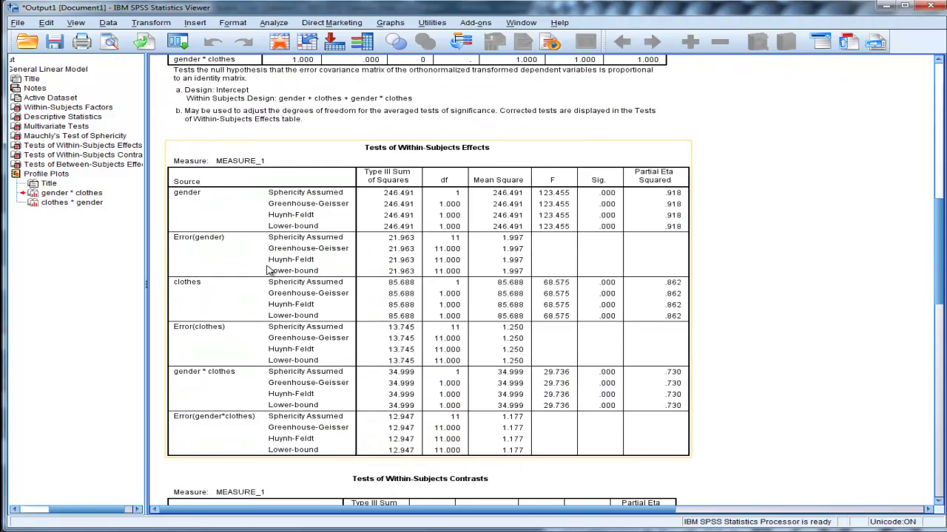
pyautogui.scroll(-12, 267, 271)
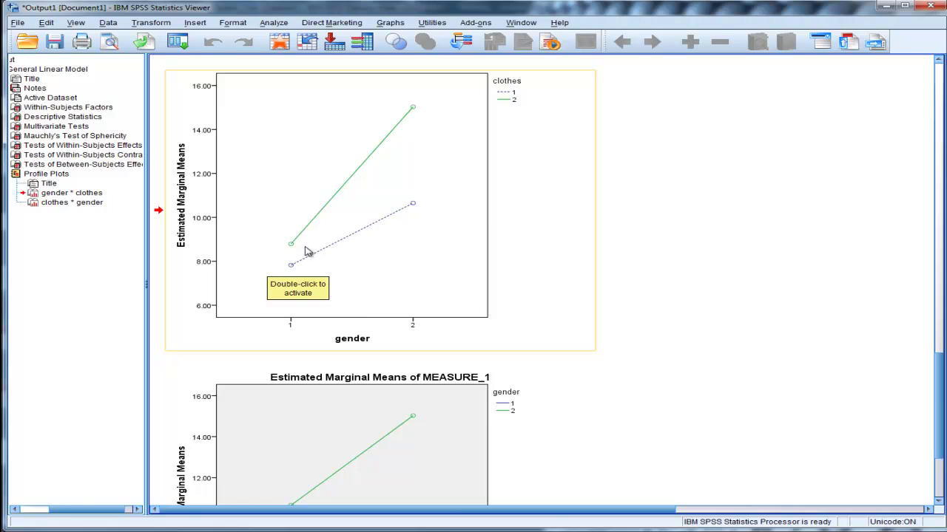
pyautogui.scroll(10, 661, 271)
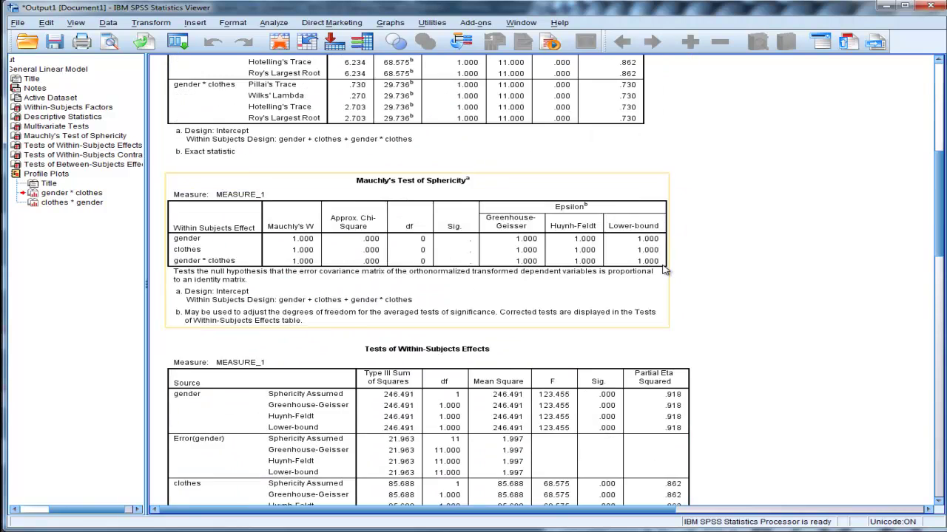
pyautogui.scroll(5, 664, 271)
pyautogui.scroll(-12, 664, 271)
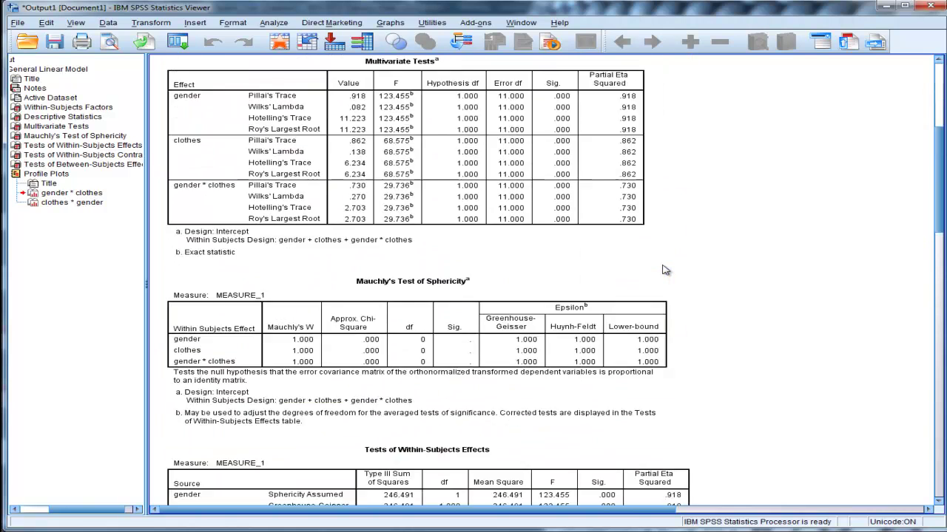
pyautogui.click(528, 249)
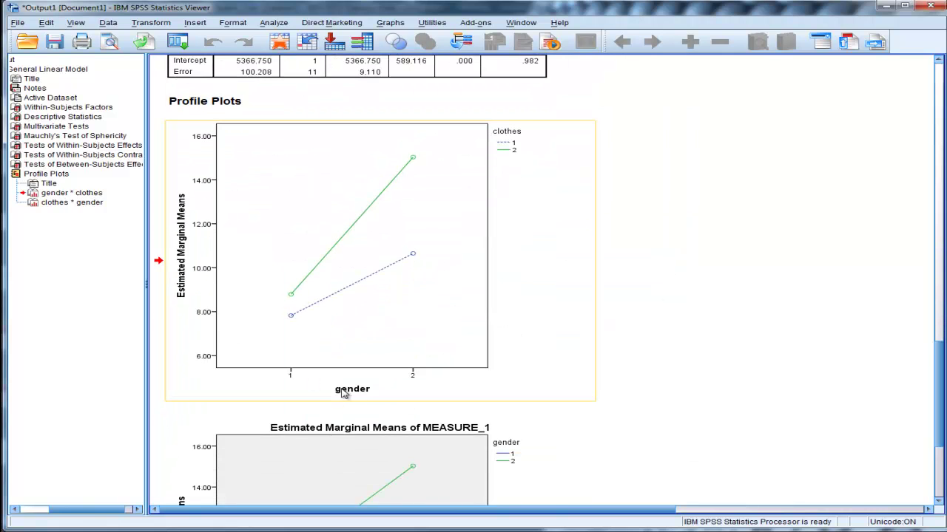
# Rename the gender axis label 1 to 'Male'
pyautogui.doubleClick(292, 381)
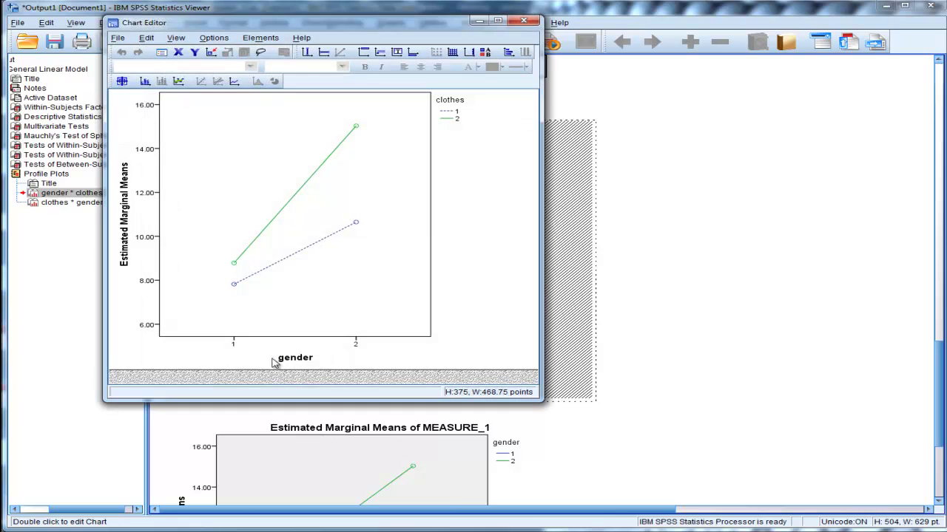
pyautogui.doubleClick(234, 345)
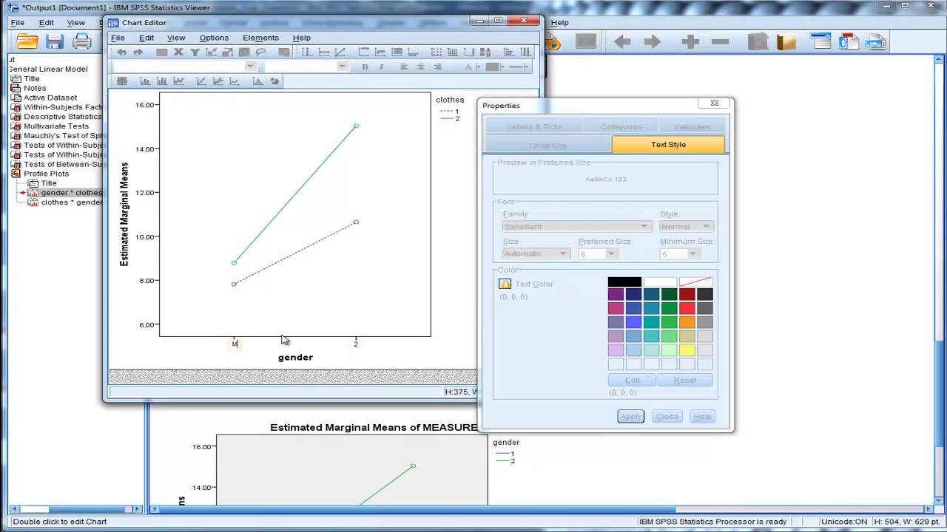
pyautogui.write('Male')
pyautogui.click(329, 353)
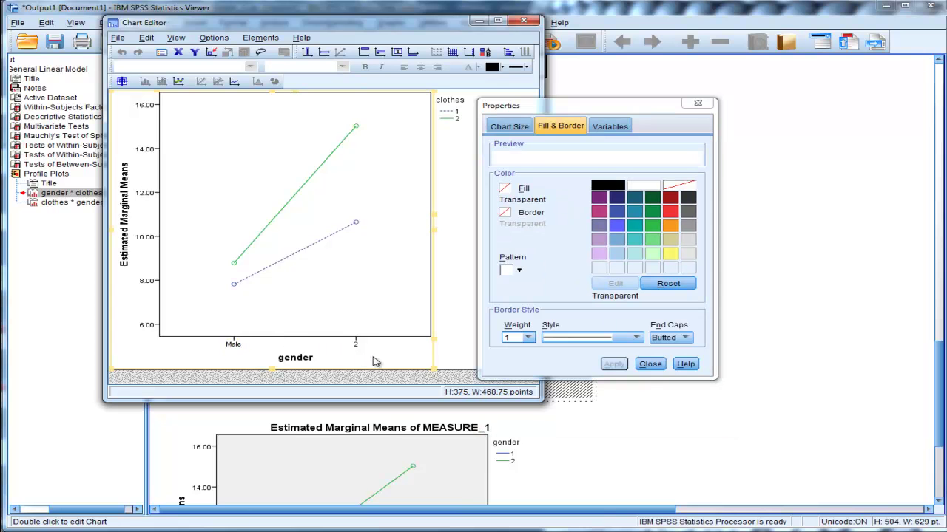
pyautogui.click(641, 366)
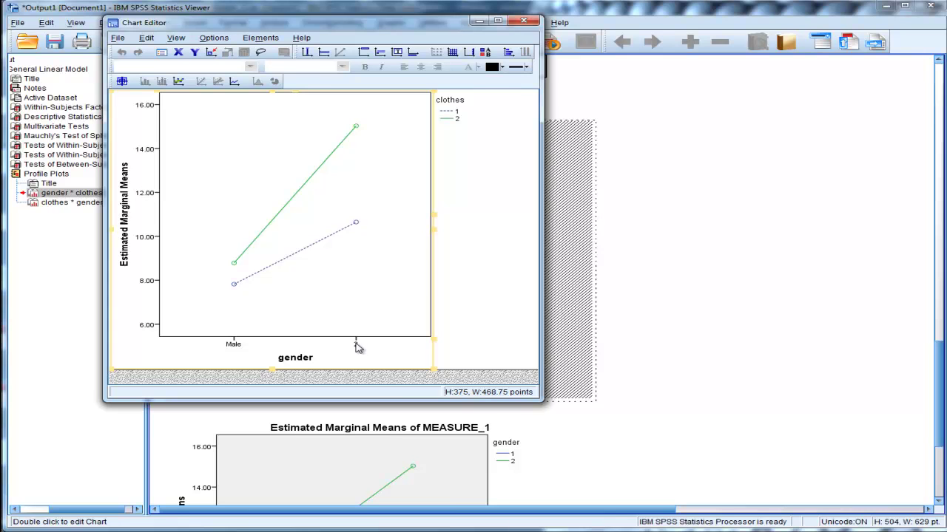
# Rename the gender axis label 2 to 'Female' and close the Chart Editor
pyautogui.doubleClick(355, 345)
pyautogui.click(356, 344)
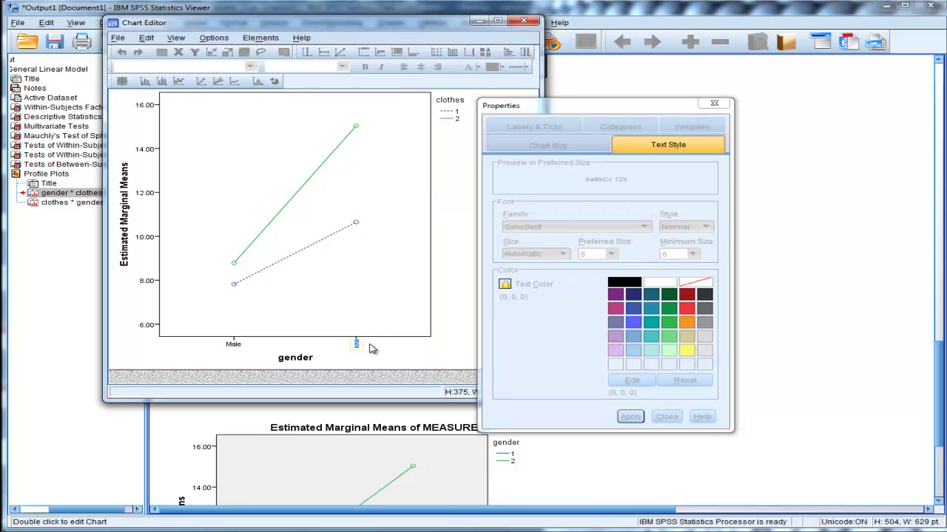
pyautogui.write('Female')
pyautogui.click(436, 361)
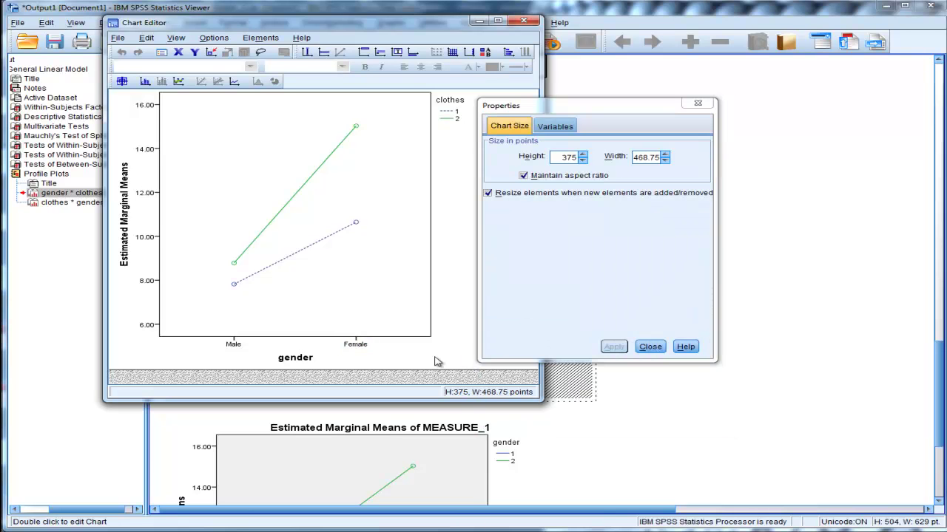
pyautogui.click(650, 346)
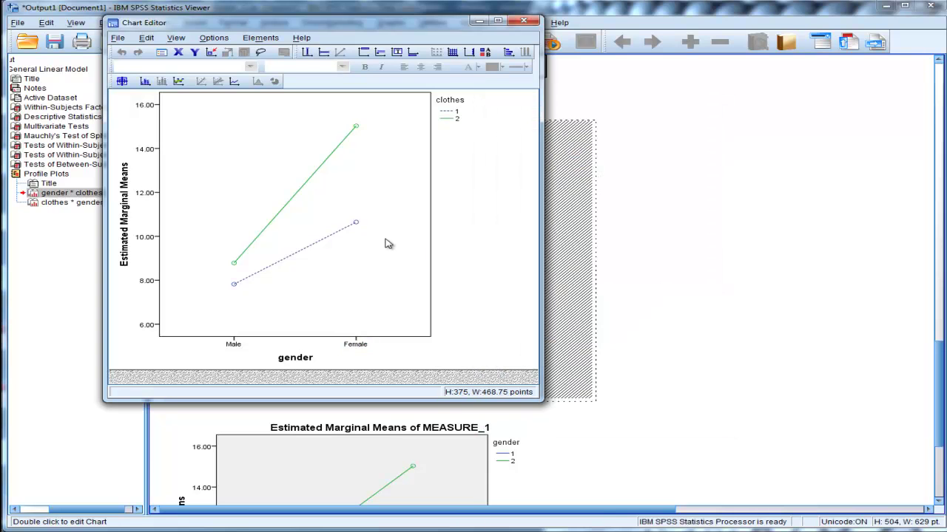
pyautogui.click(523, 21)
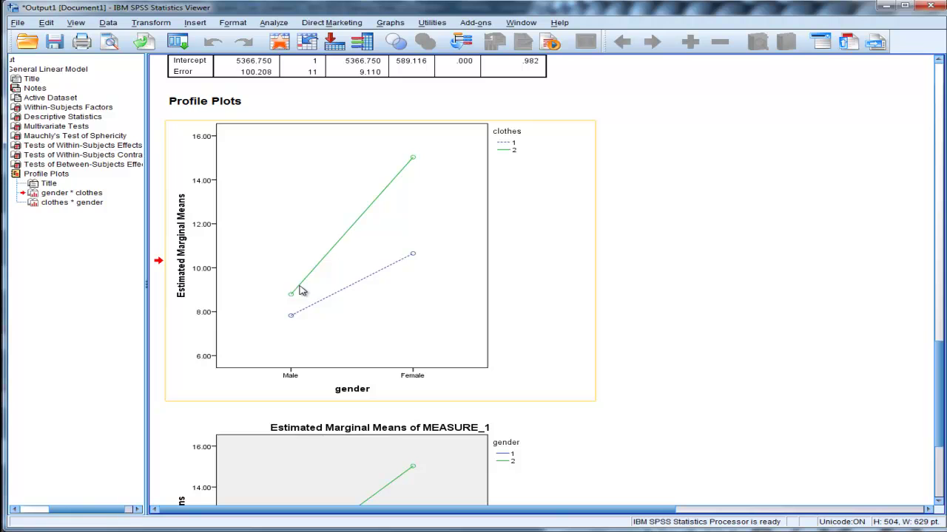
pyautogui.click(279, 318)
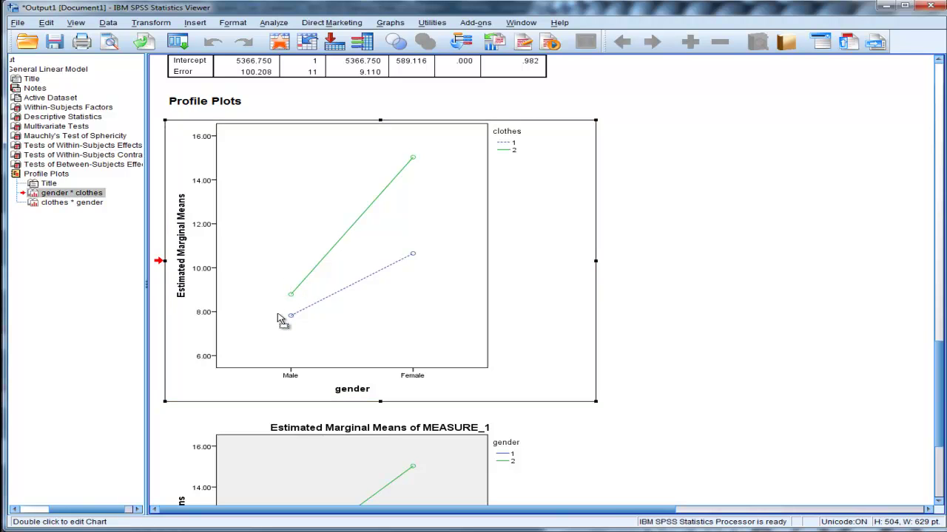